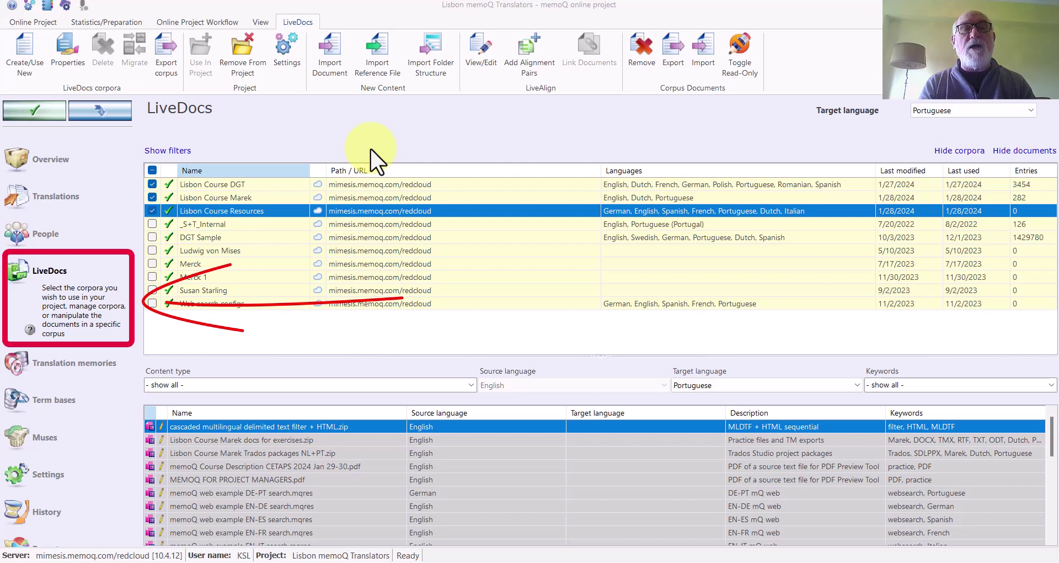
- Start a reference file import into the Lisbon Course Resources corpus, choosing UNDRIP_E_web.pdf from the UN Declaration Indigenous Peoples folder in KSL docs for exercises
{"action": "left_click", "coordinate": [270, 211]}
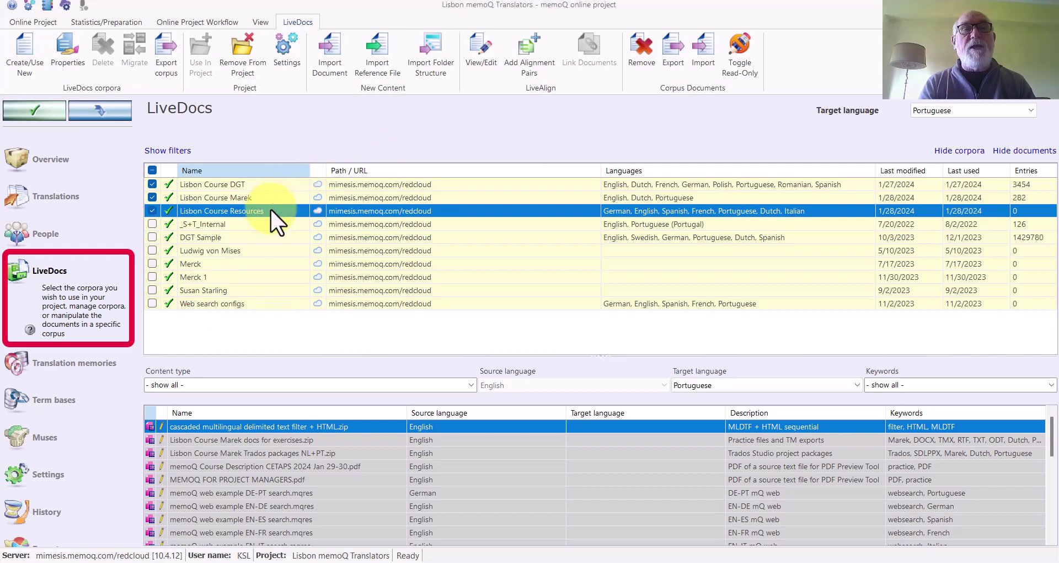
{"action": "left_click", "coordinate": [379, 51]}
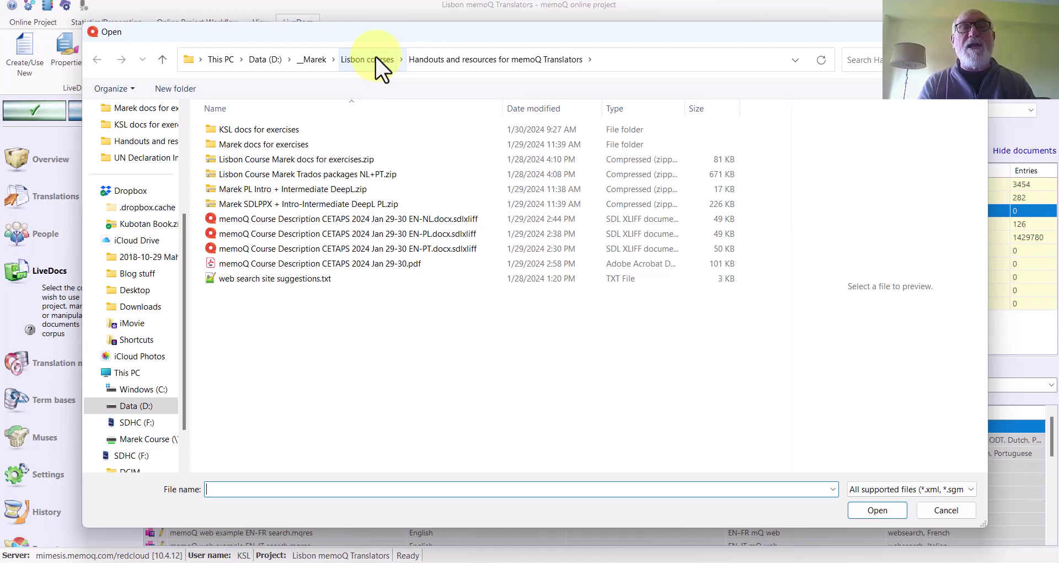
{"action": "double_click", "coordinate": [255, 129]}
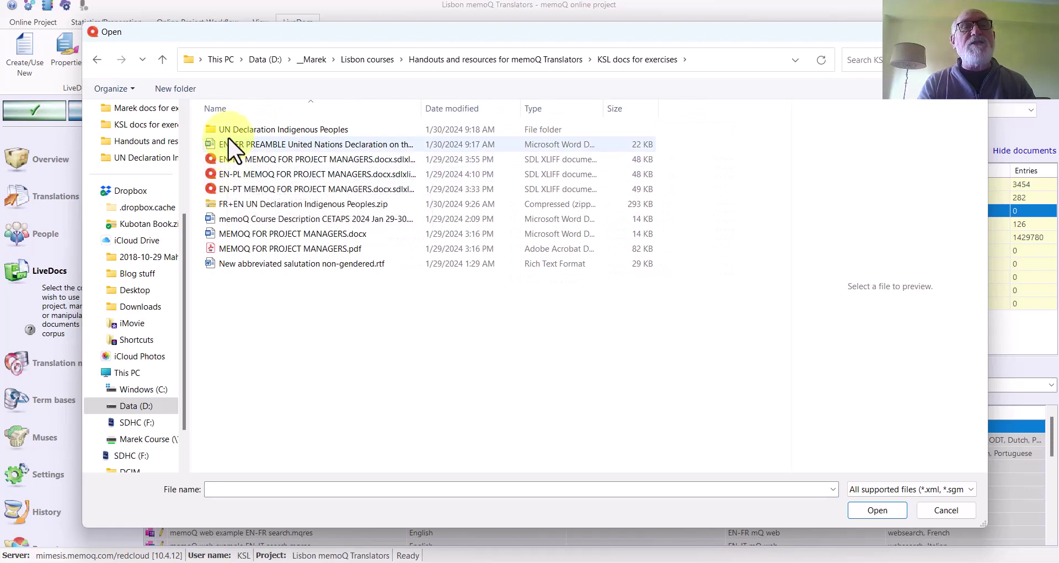
{"action": "double_click", "coordinate": [230, 131]}
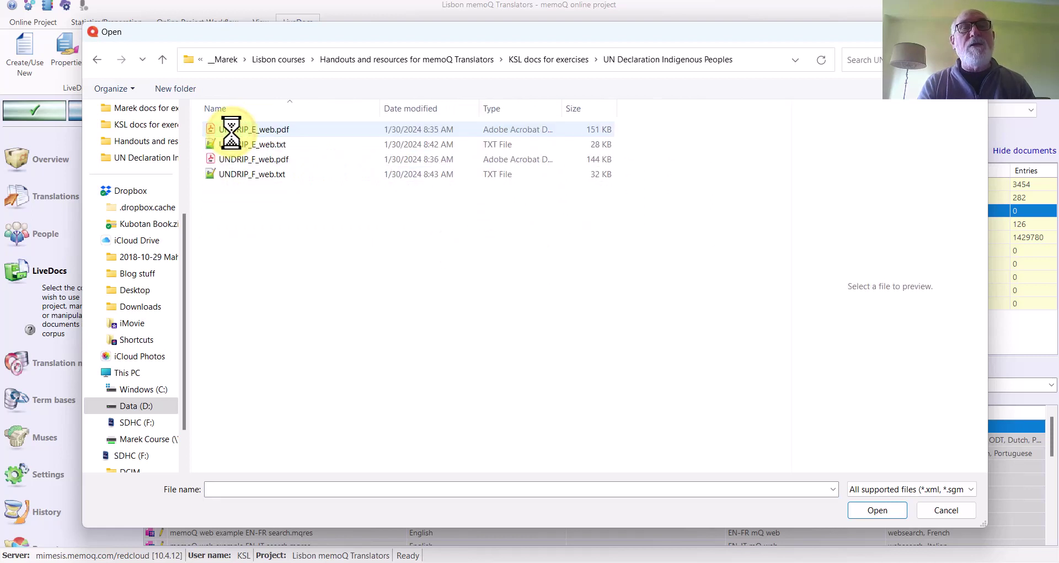
{"action": "left_click", "coordinate": [232, 131]}
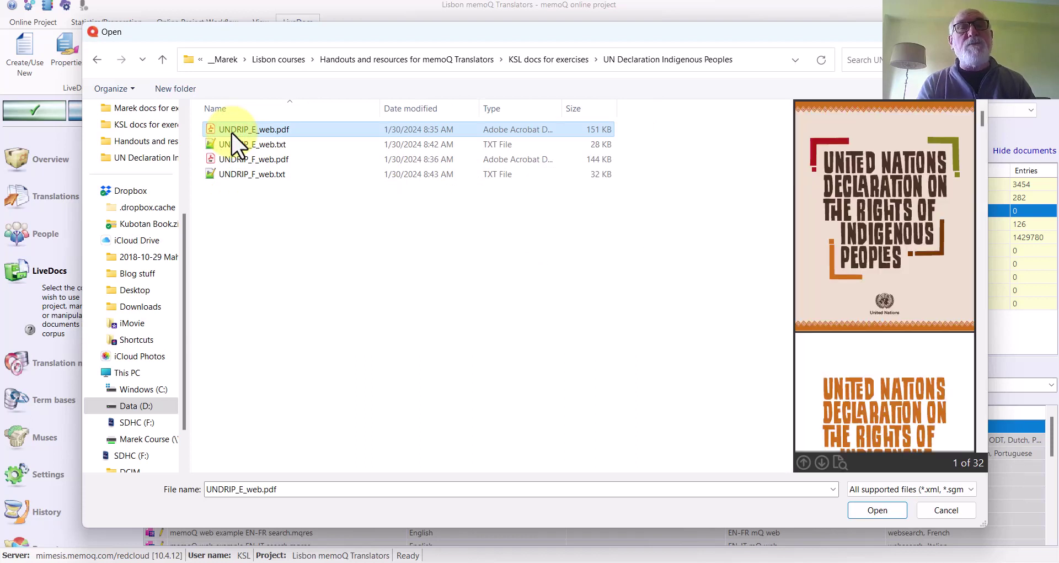
{"action": "left_click", "coordinate": [877, 509]}
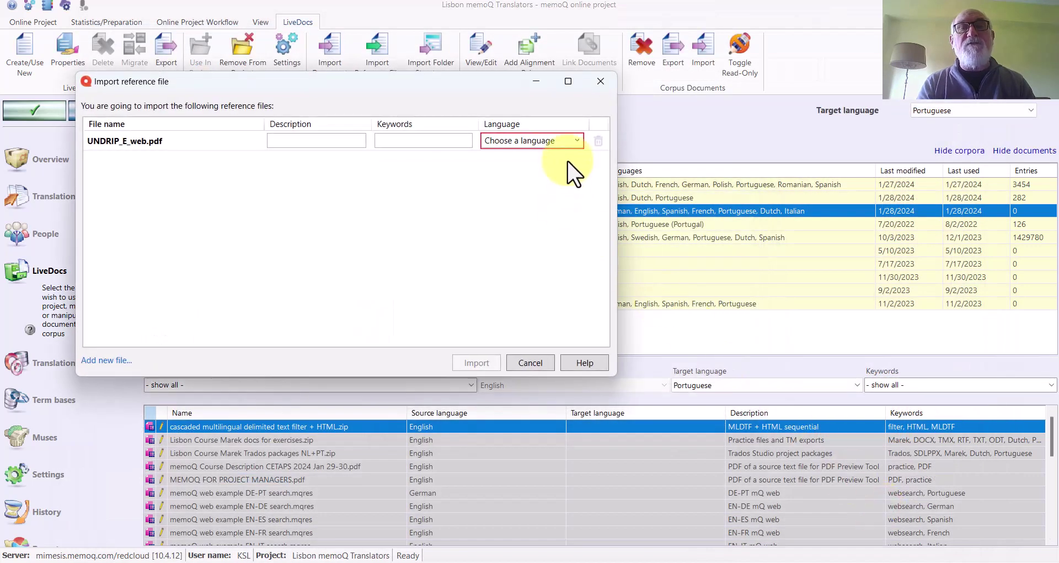
- Set the reference file's language to English and its keywords to "PDF,UN,Indigenous"
{"action": "left_click", "coordinate": [577, 142]}
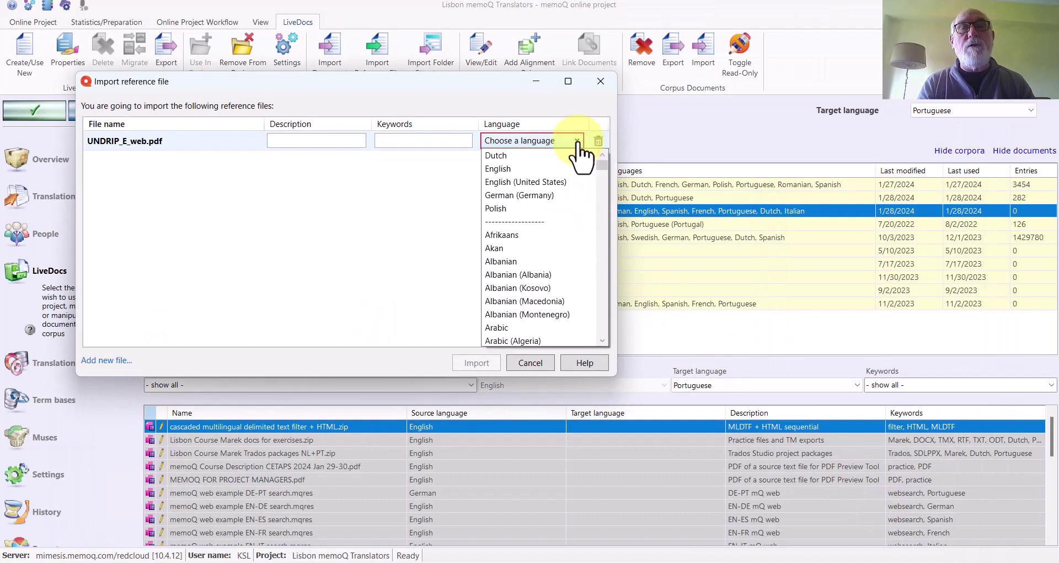
{"action": "left_click", "coordinate": [536, 169]}
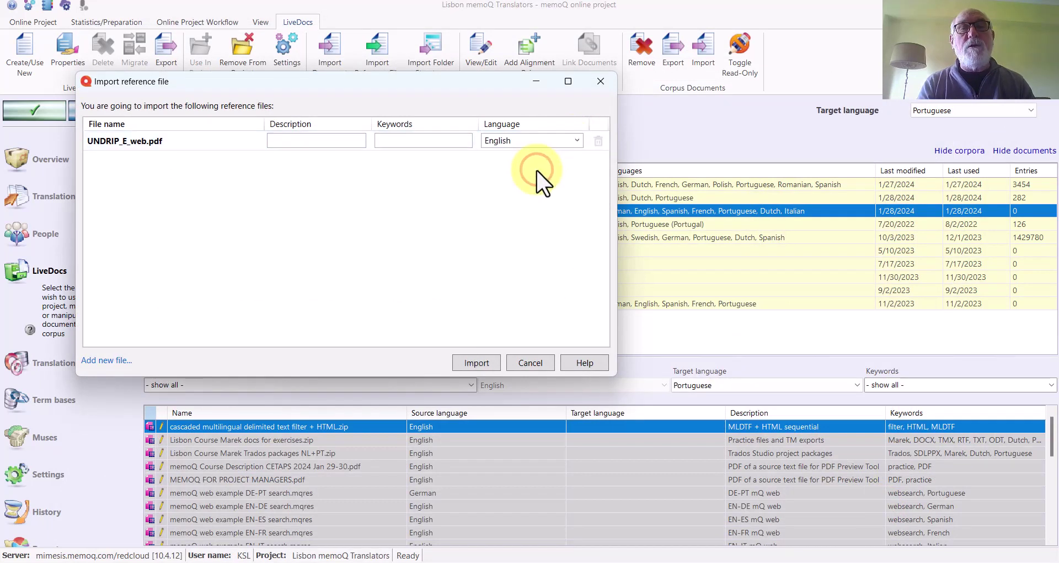
{"action": "left_click", "coordinate": [420, 142]}
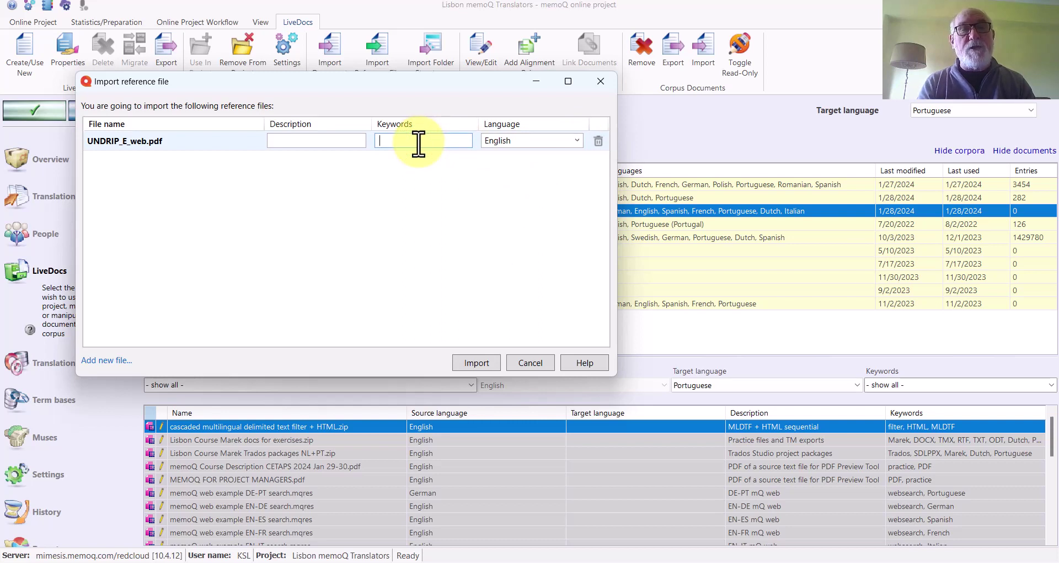
{"action": "type", "text": "PDF"}
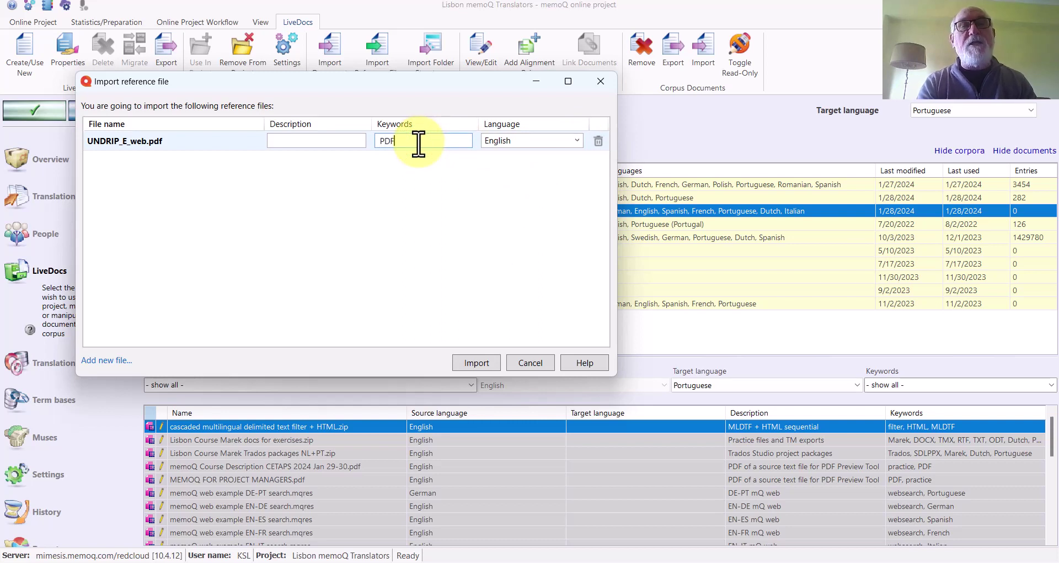
{"action": "type", "text": ","}
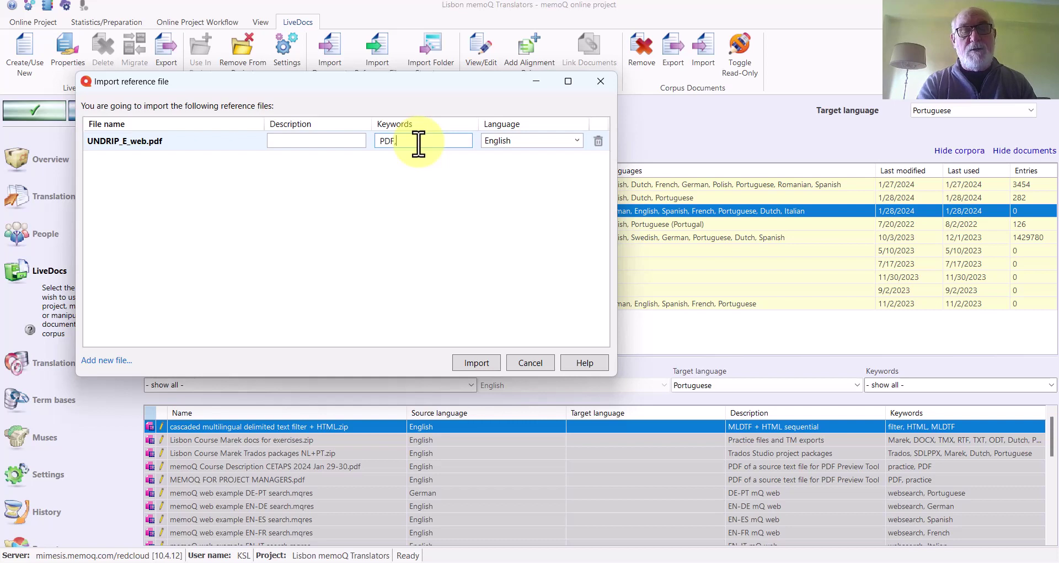
{"action": "type", "text": "UN,Indige"}
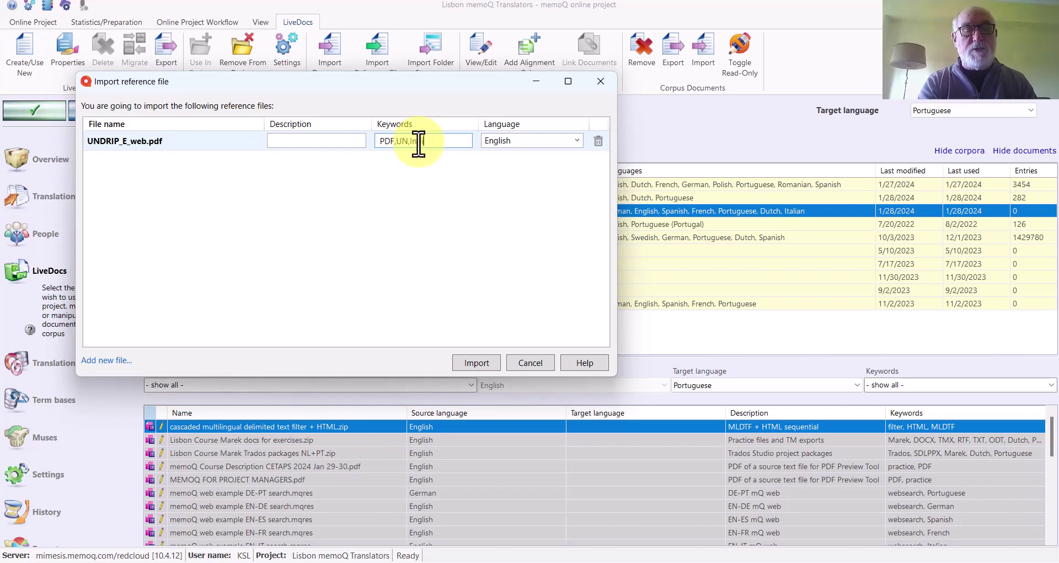
{"action": "type", "text": "nous"}
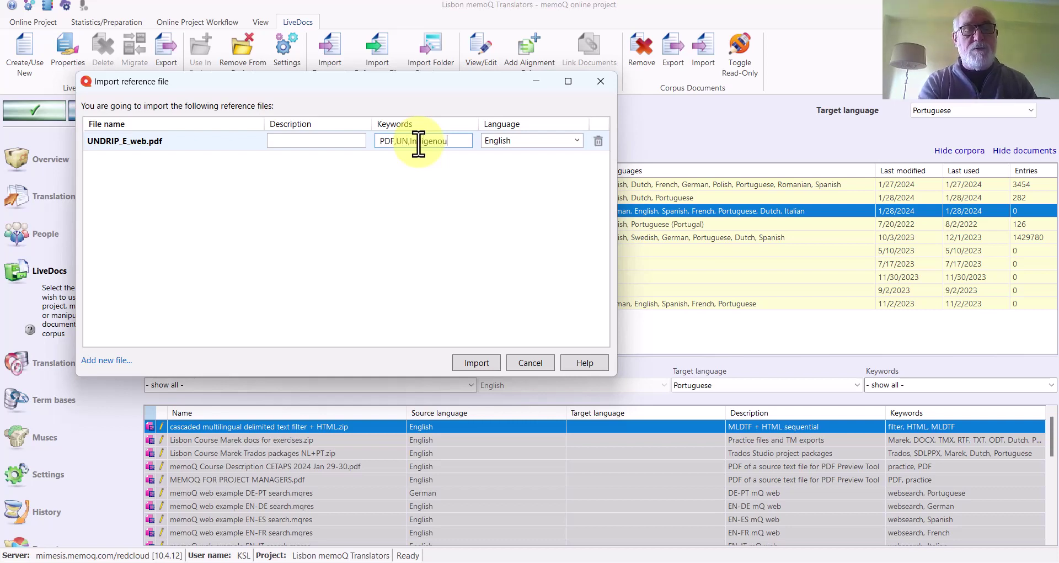
- Describe the reference file as "UN declaration on indigenous peoples' rights" and import it
{"action": "left_click", "coordinate": [322, 142]}
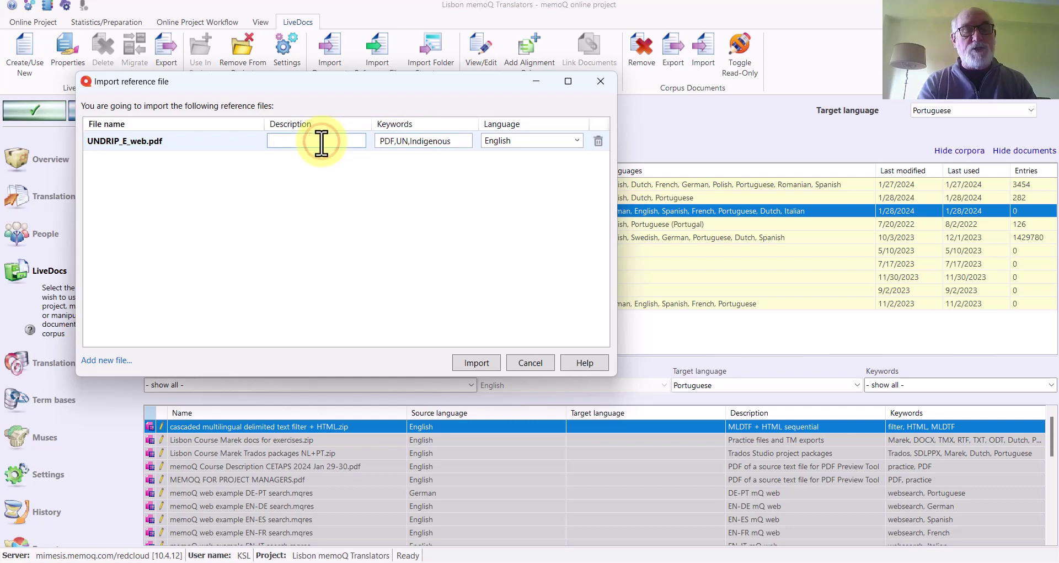
{"action": "type", "text": "UN"}
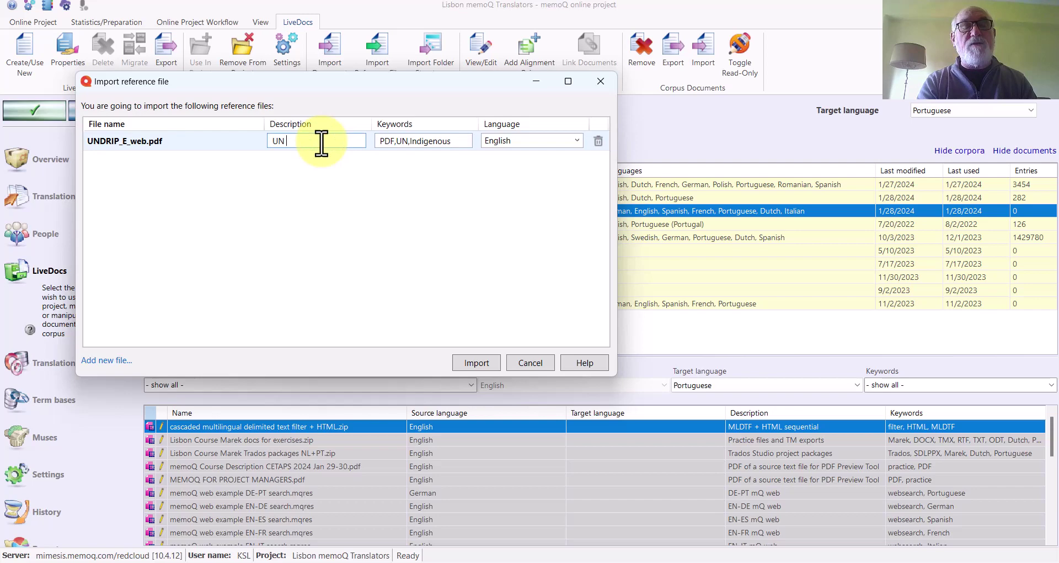
{"action": "type", "text": " declaration on indige"}
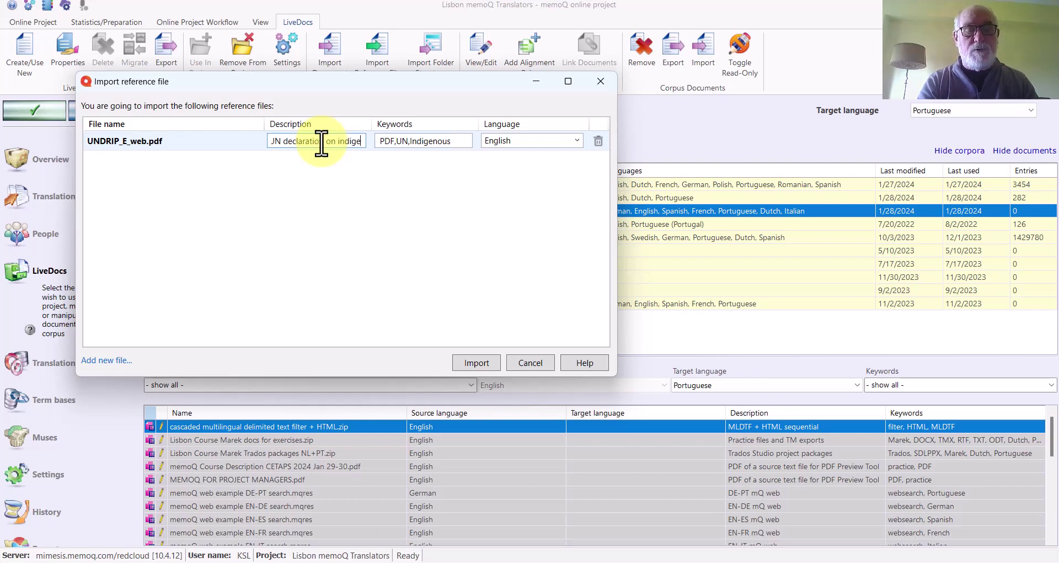
{"action": "type", "text": "nous peoples' rights"}
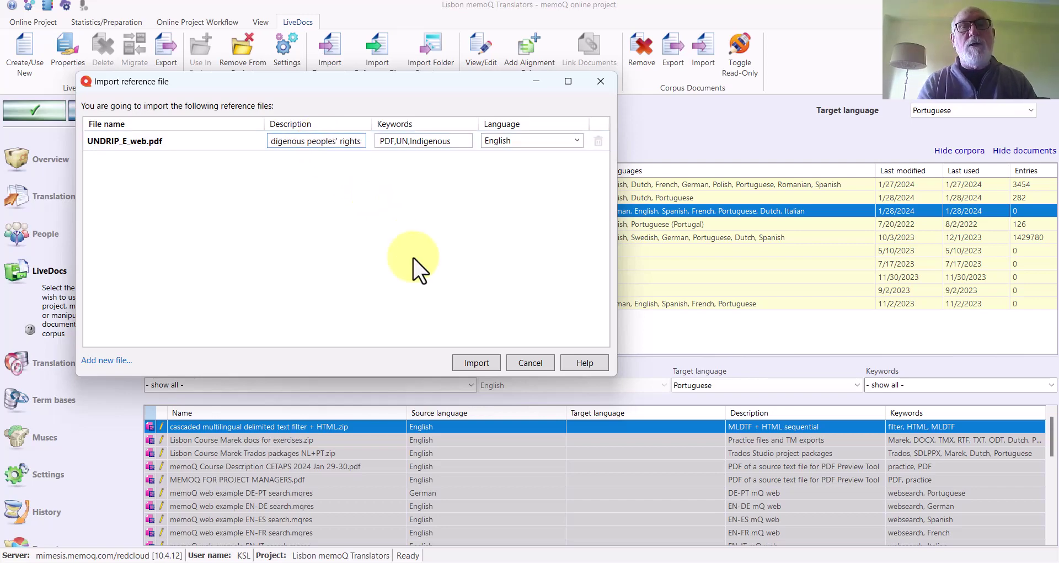
{"action": "left_click", "coordinate": [478, 361]}
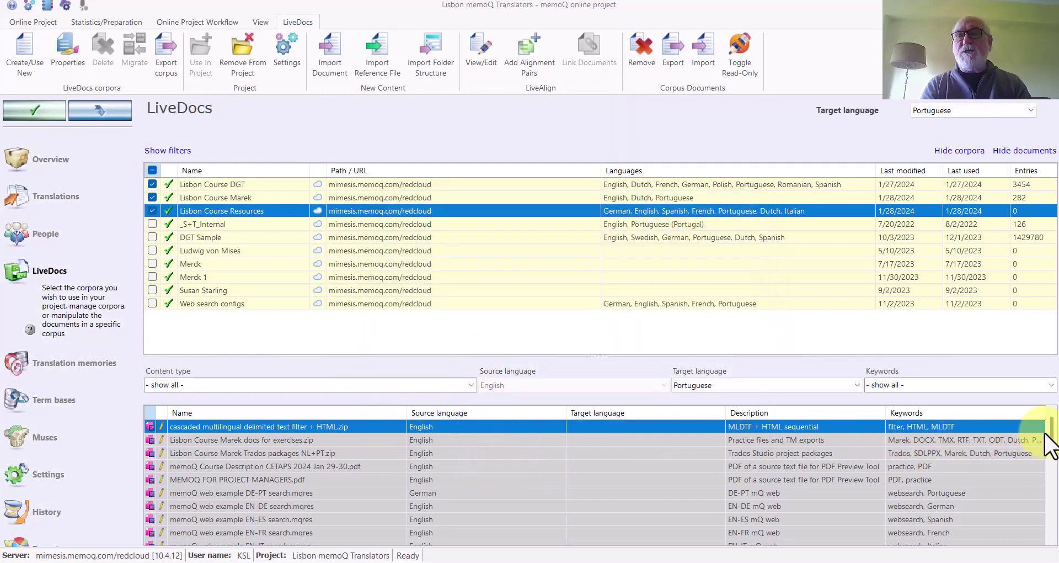
- Filter the corpus documents by keyword, clearing all keywords and keeping only PDF
{"action": "mouse_move", "coordinate": [1046, 434]}
{"action": "left_mouse_down"}
{"action": "mouse_move", "coordinate": [1050, 523]}
{"action": "mouse_move", "coordinate": [1051, 427]}
{"action": "left_mouse_up"}
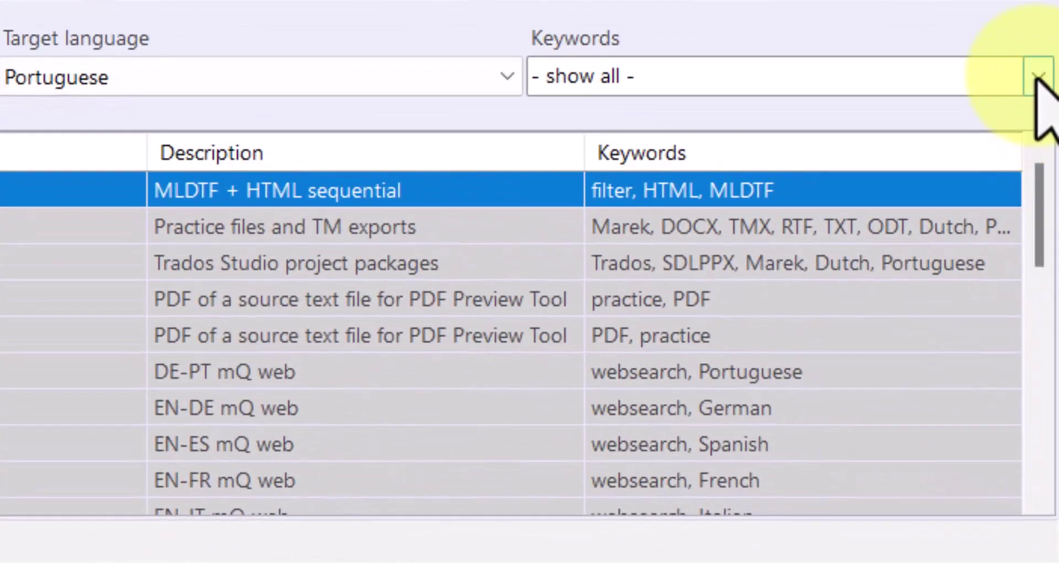
{"action": "left_click", "coordinate": [1038, 77]}
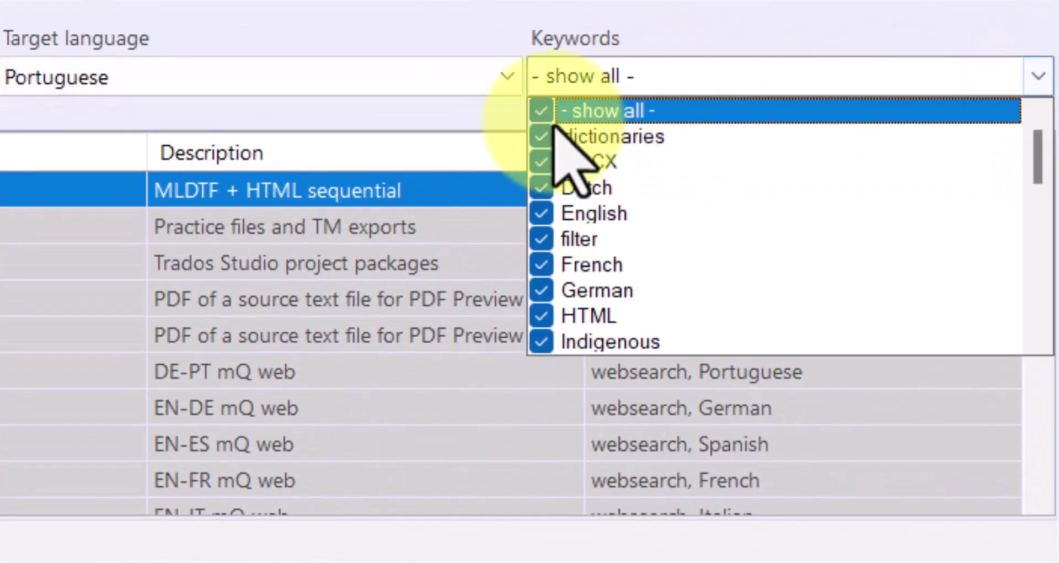
{"action": "left_click", "coordinate": [541, 110]}
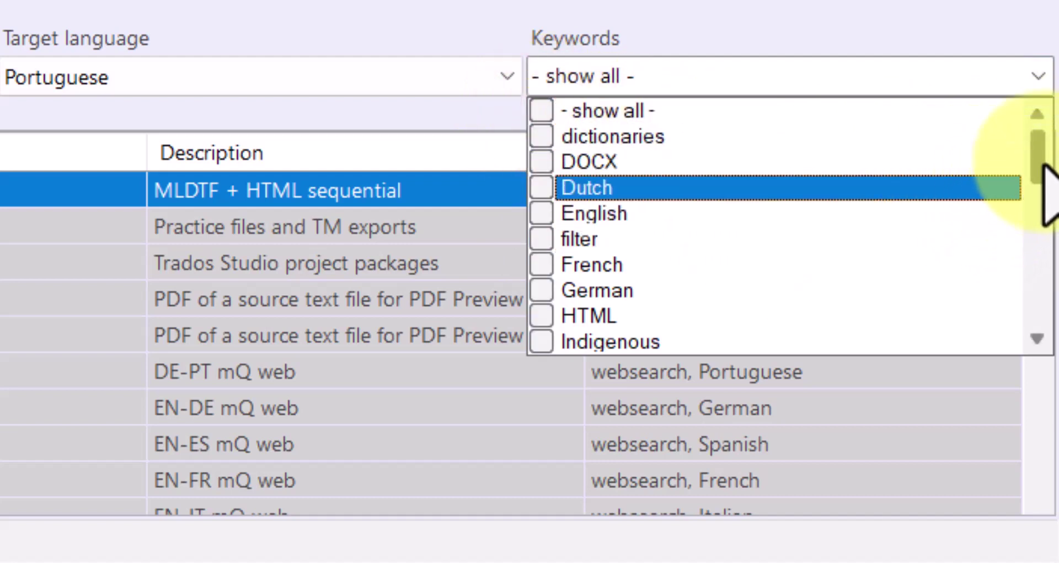
{"action": "left_click_drag", "start_coordinate": [1043, 163], "coordinate": [1033, 237]}
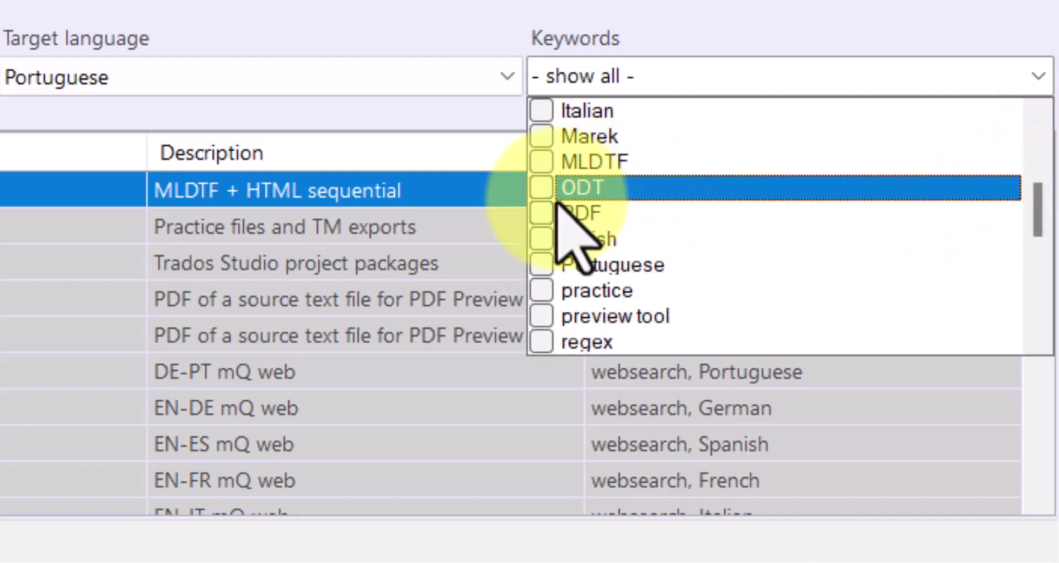
{"action": "left_click", "coordinate": [542, 212]}
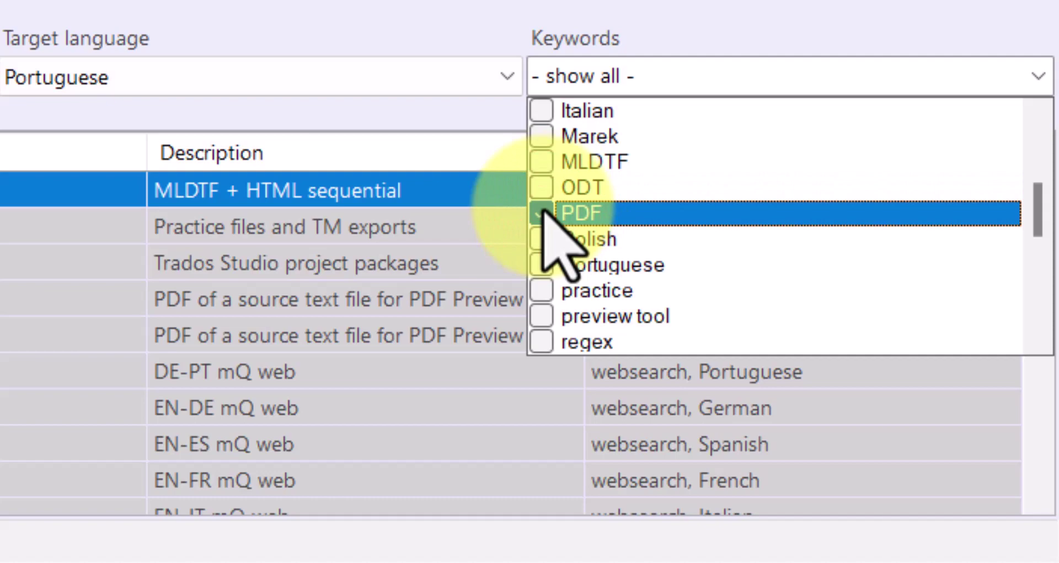
{"action": "left_click", "coordinate": [308, 277]}
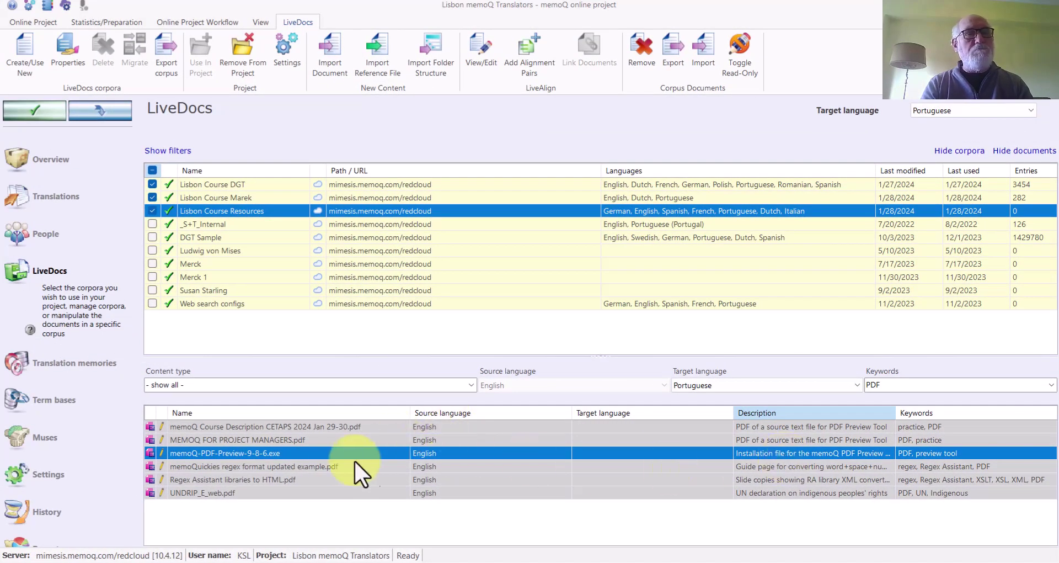
- Select UNDRIP_E_web.pdf in the filtered document list and widen the Description column
{"action": "left_click", "coordinate": [264, 467]}
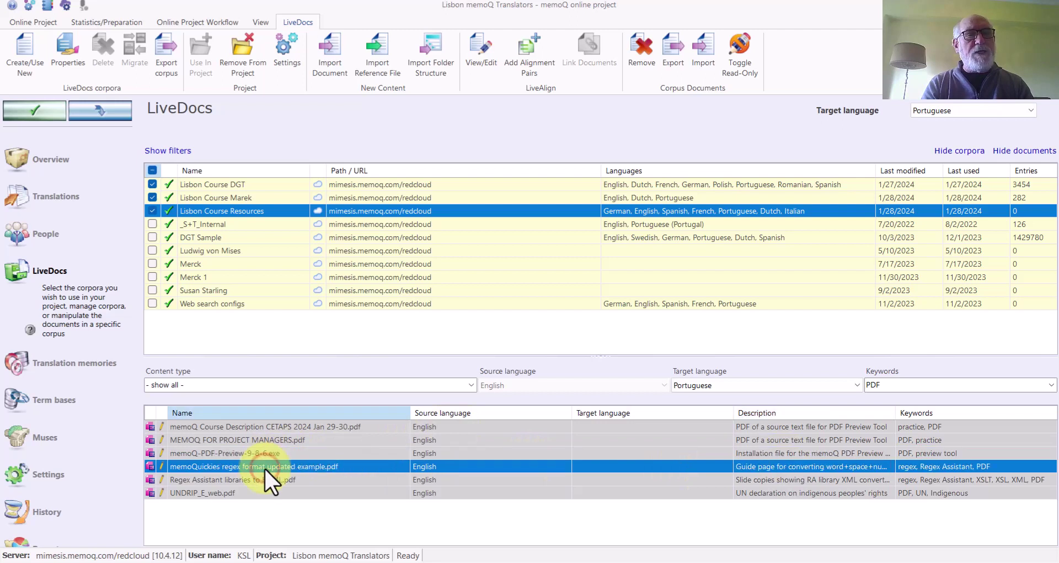
{"action": "left_click", "coordinate": [234, 494]}
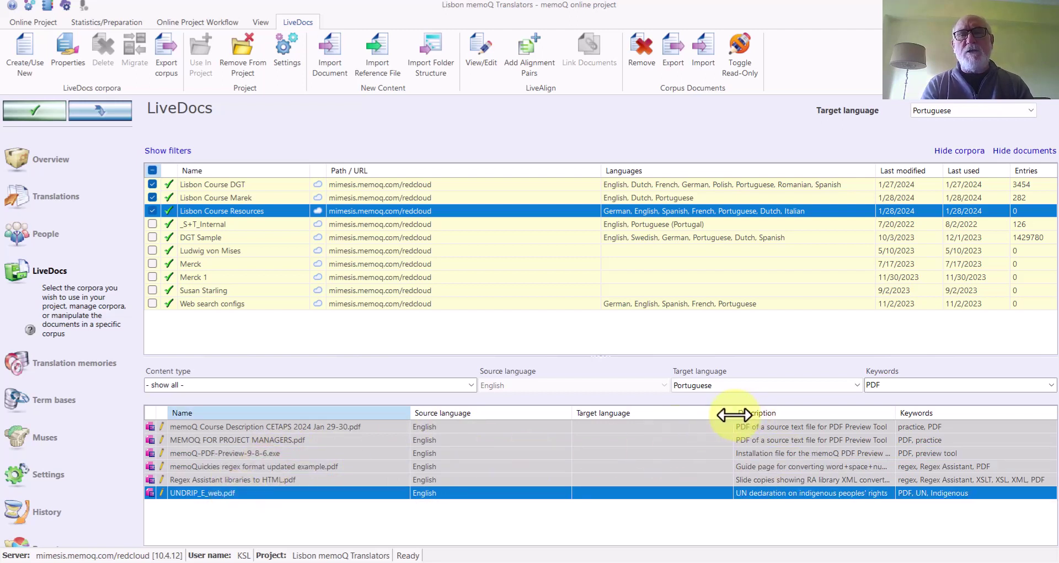
{"action": "left_click_drag", "start_coordinate": [734, 413], "coordinate": [674, 414]}
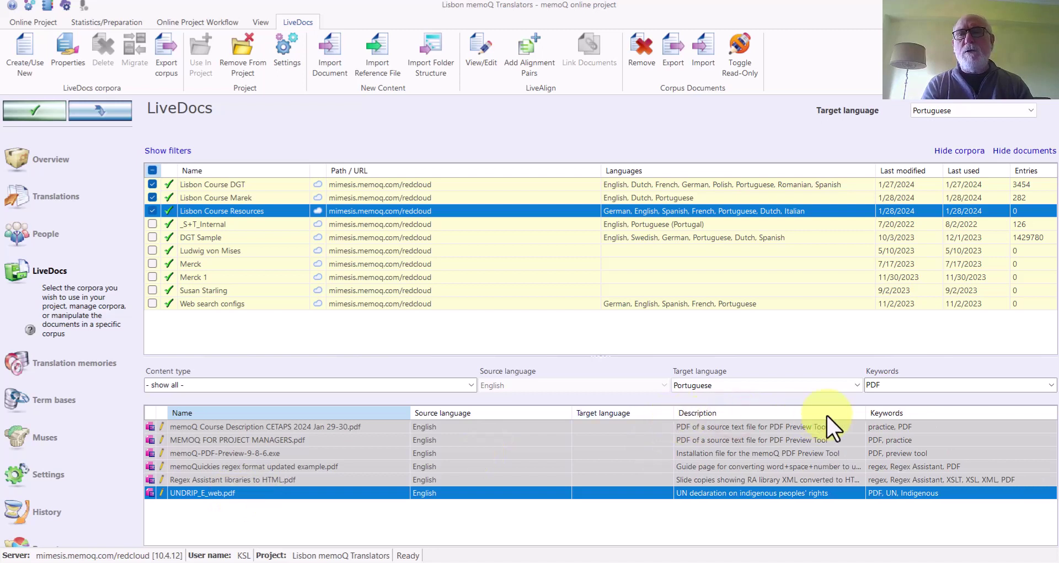
- Change the keyword filter of the document list to Indigenous only, removing PDF
{"action": "left_click", "coordinate": [1051, 385]}
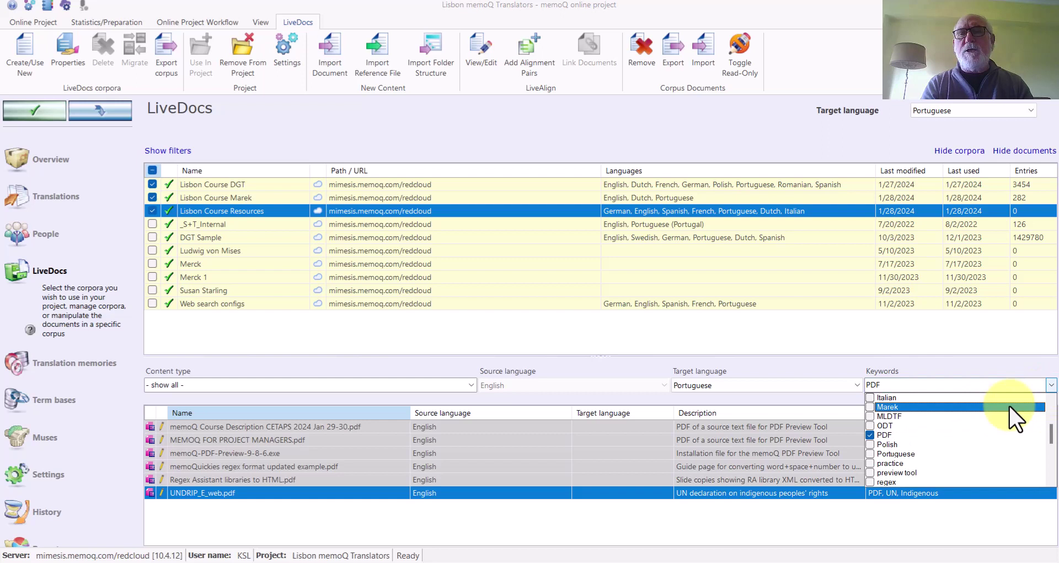
{"action": "left_click", "coordinate": [1050, 431]}
{"action": "mouse_move", "coordinate": [1050, 432]}
{"action": "left_mouse_down"}
{"action": "mouse_move", "coordinate": [1047, 449]}
{"action": "mouse_move", "coordinate": [1041, 427]}
{"action": "left_mouse_up"}
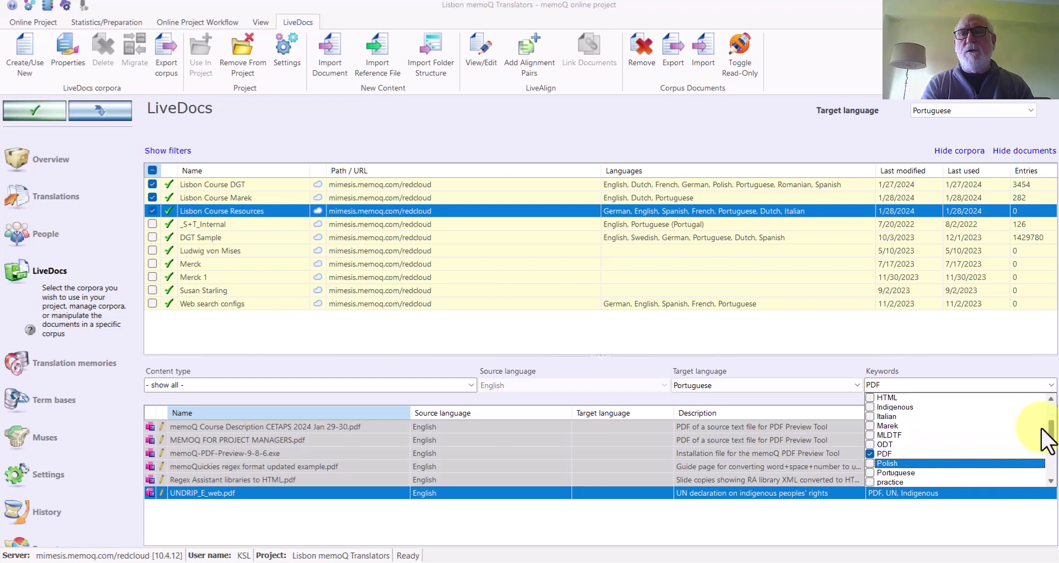
{"action": "left_click", "coordinate": [869, 406]}
{"action": "left_click", "coordinate": [871, 454]}
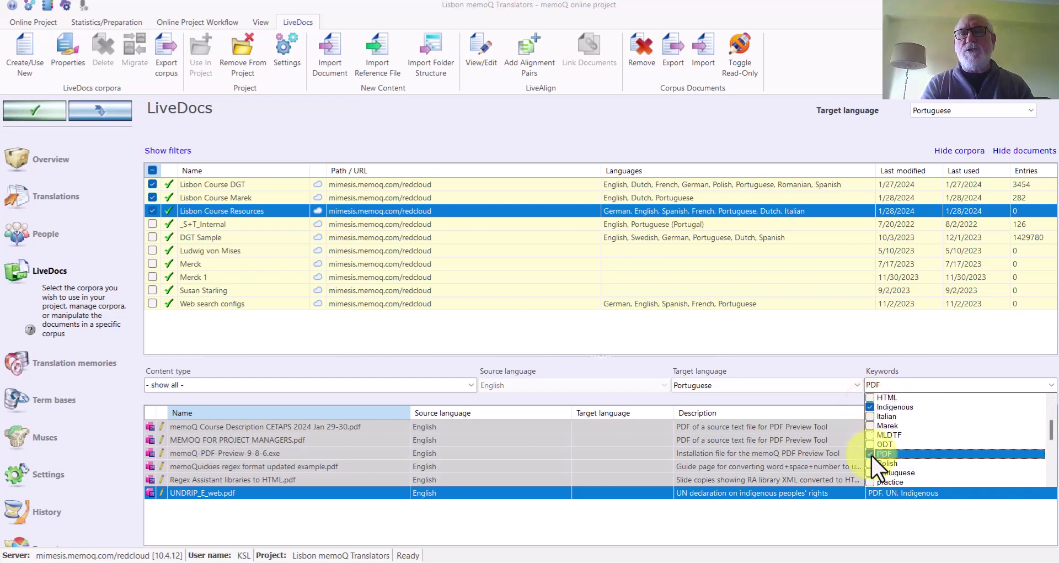
{"action": "left_click", "coordinate": [815, 455]}
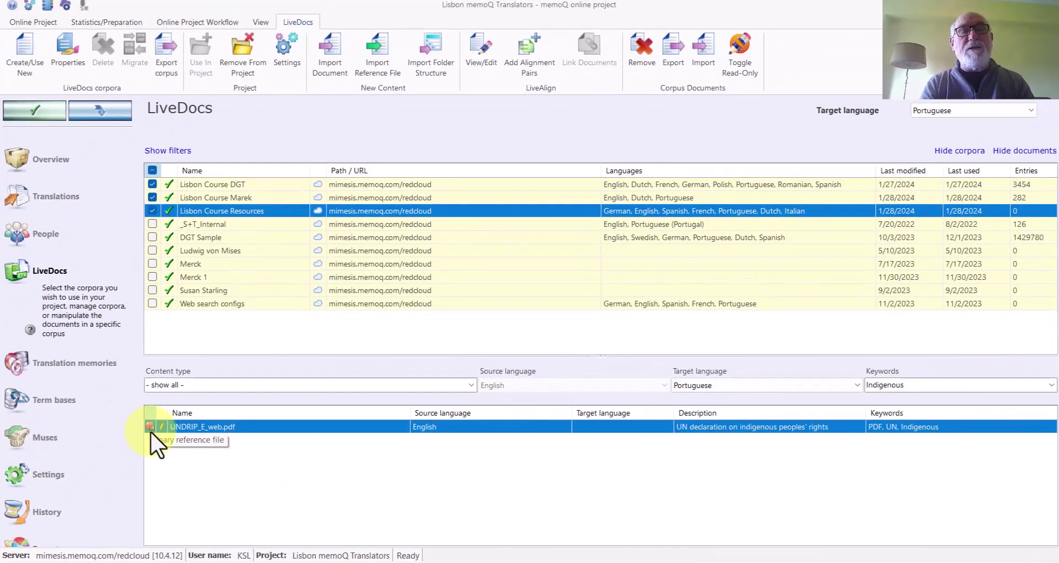
- Open UNDRIP_E_web.pdf from the corpus in Adobe Acrobat, maximize it and page through the declaration to page 8
{"action": "left_click", "coordinate": [151, 426]}
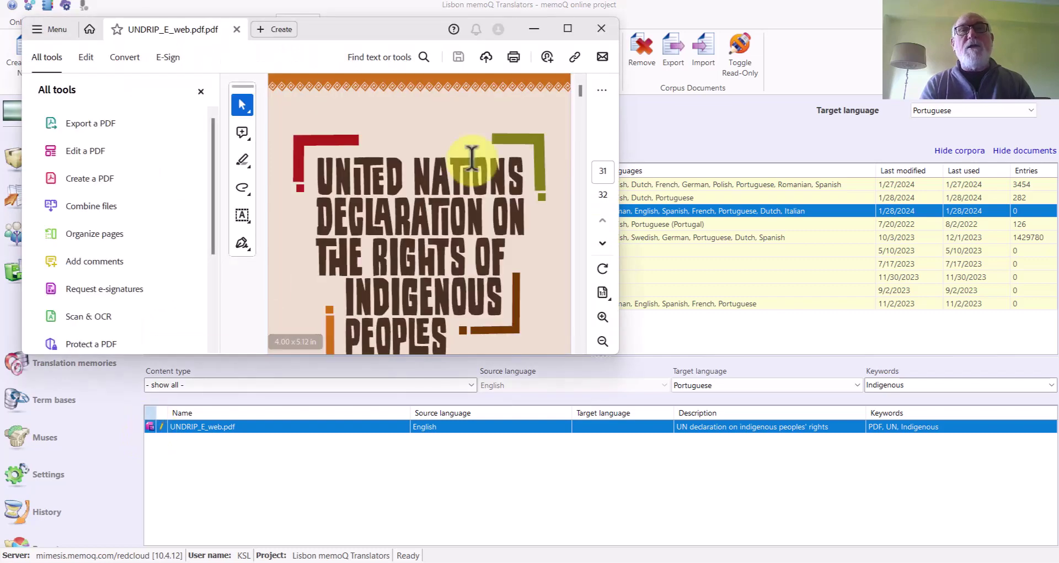
{"action": "left_click", "coordinate": [568, 26]}
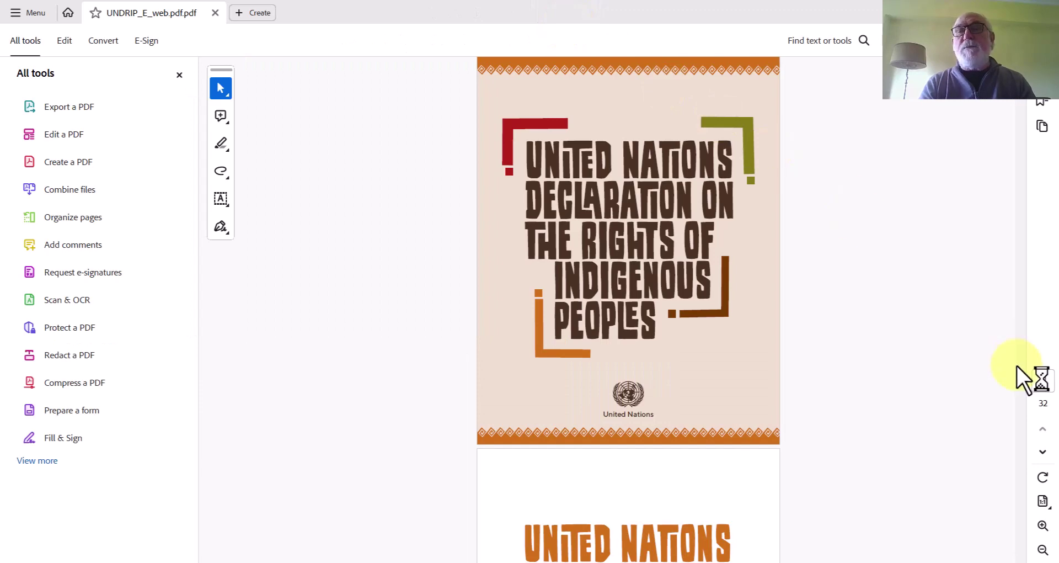
{"action": "left_click", "coordinate": [1021, 373]}
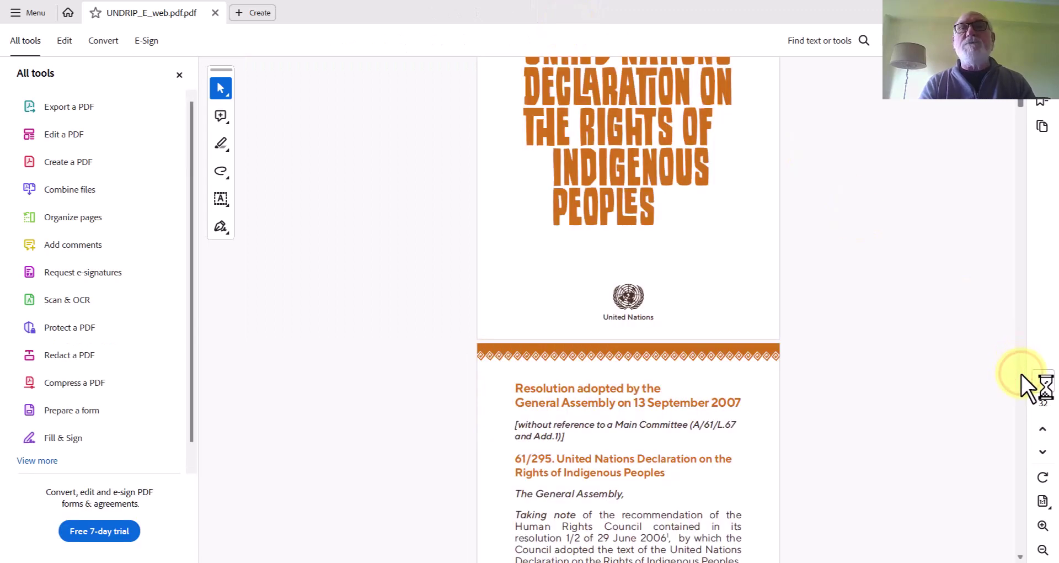
{"action": "left_click", "coordinate": [1021, 372]}
{"action": "left_click", "coordinate": [1020, 373]}
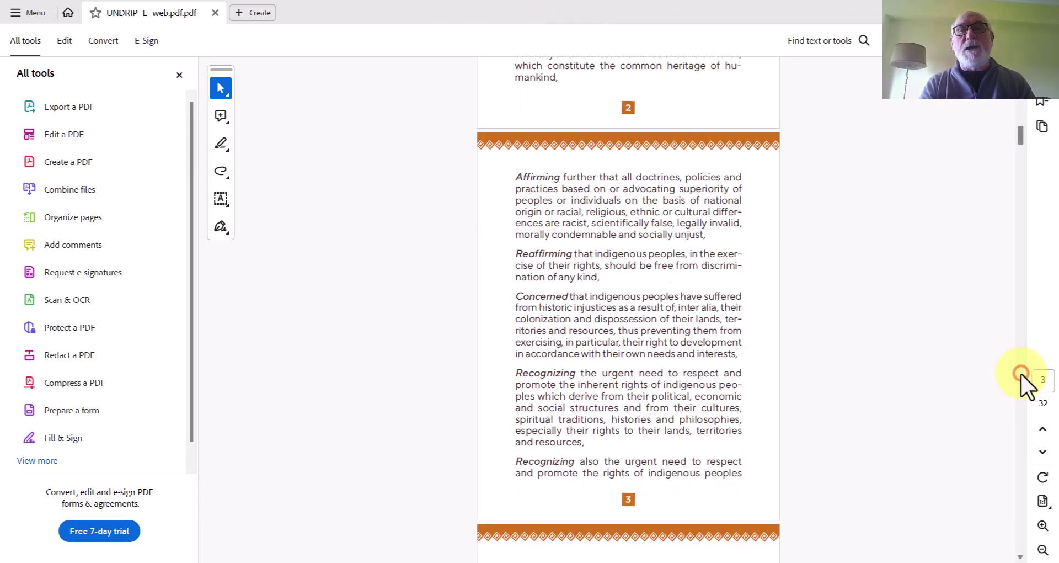
{"action": "left_click", "coordinate": [1021, 373]}
{"action": "left_click", "coordinate": [1021, 372]}
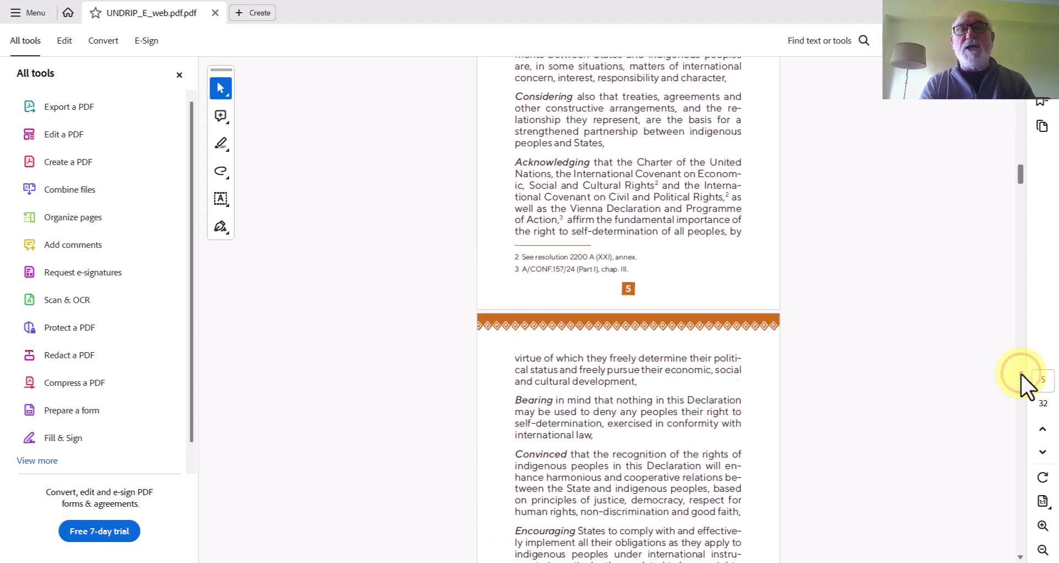
{"action": "left_click", "coordinate": [1021, 373]}
{"action": "left_click", "coordinate": [1021, 373]}
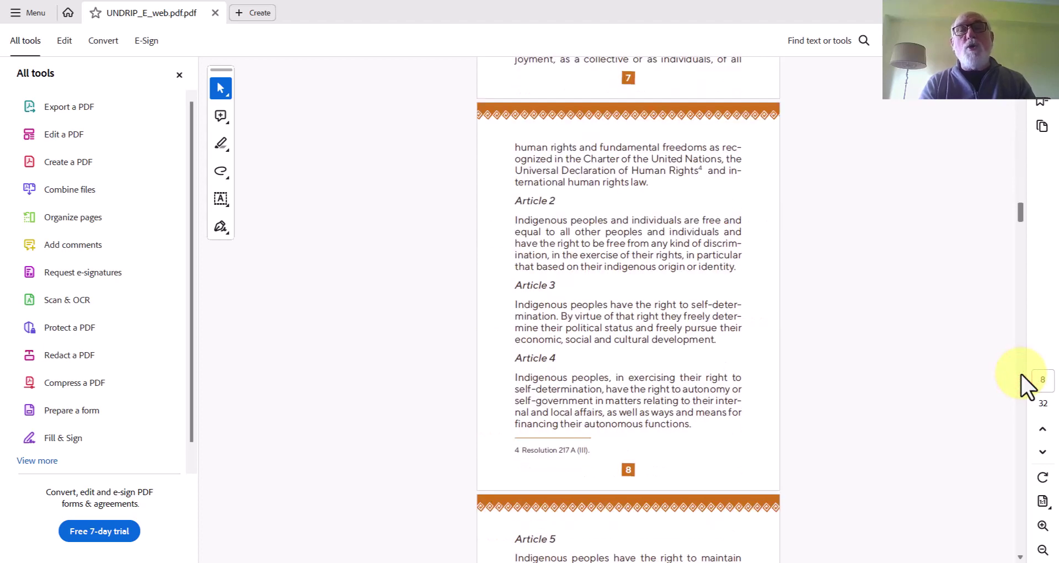